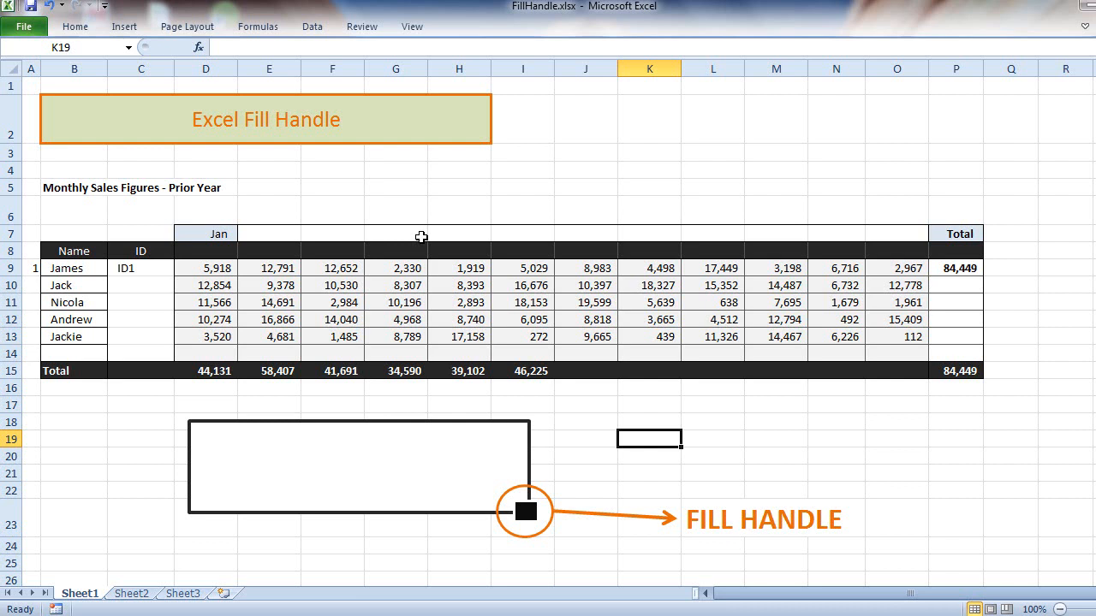
# Inspect the SUM formulas in the Total row cells from D15 through I15.
pyautogui.click(214, 367)
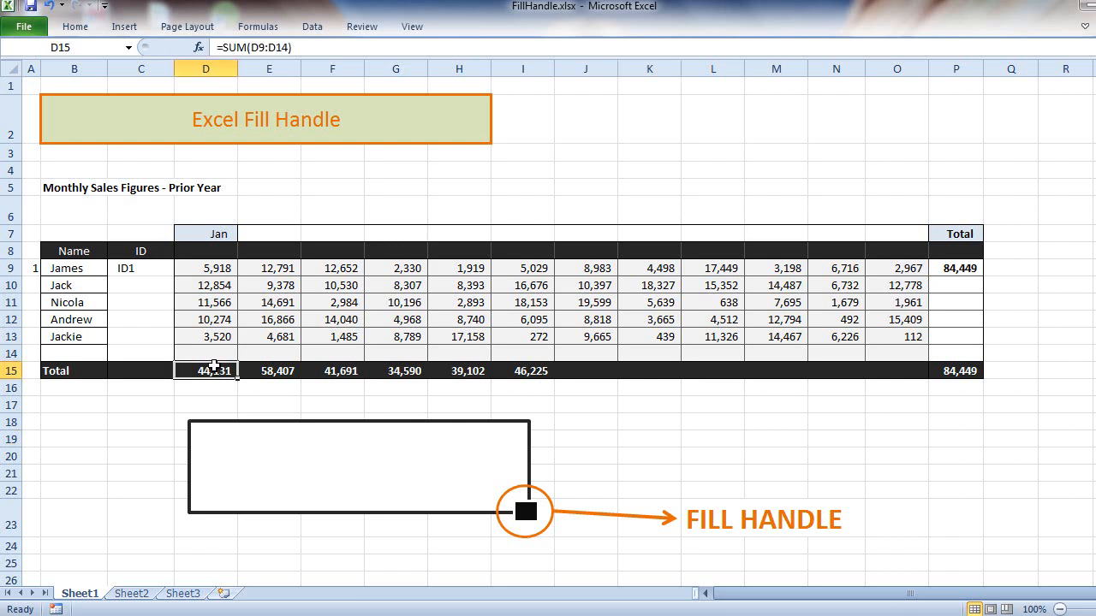
pyautogui.doubleClick(214, 366)
pyautogui.press('Escape')
pyautogui.press('Right')
pyautogui.press('F2')
pyautogui.press('Escape')
pyautogui.press('Right')
pyautogui.press('F2')
pyautogui.press('Escape')
pyautogui.press('Right')
pyautogui.press('F2')
pyautogui.press('Escape')
pyautogui.press('Right')
pyautogui.press('F2')
pyautogui.press('Escape')
pyautogui.press('Right')
pyautogui.press('F2')
pyautogui.press('Escape')
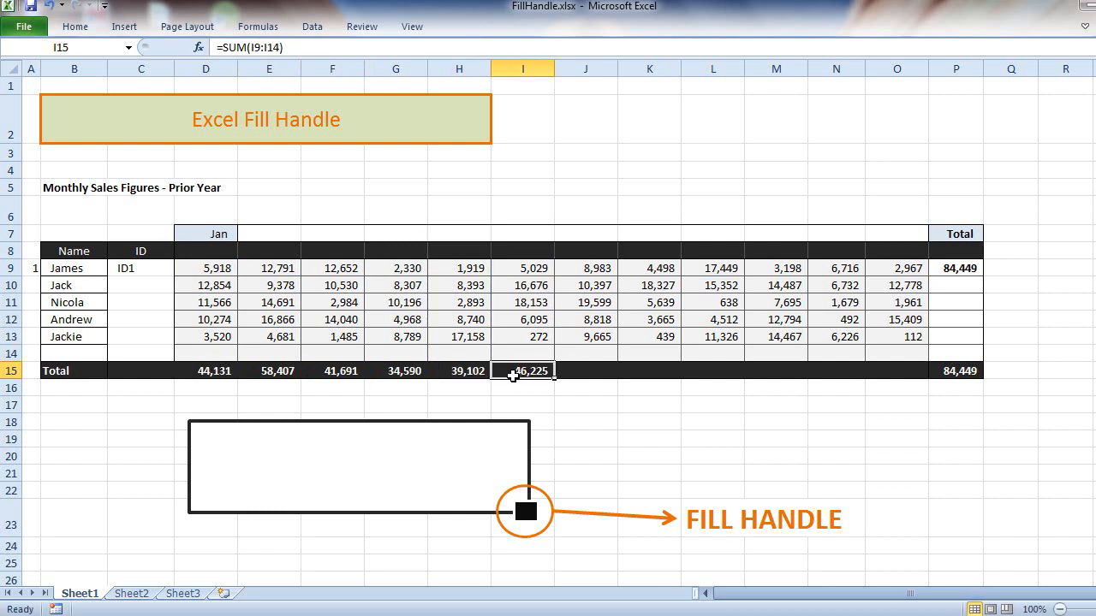
# Examine the empty Total row cells from J15 to O15.
pyautogui.click(580, 371)
pyautogui.click(637, 366)
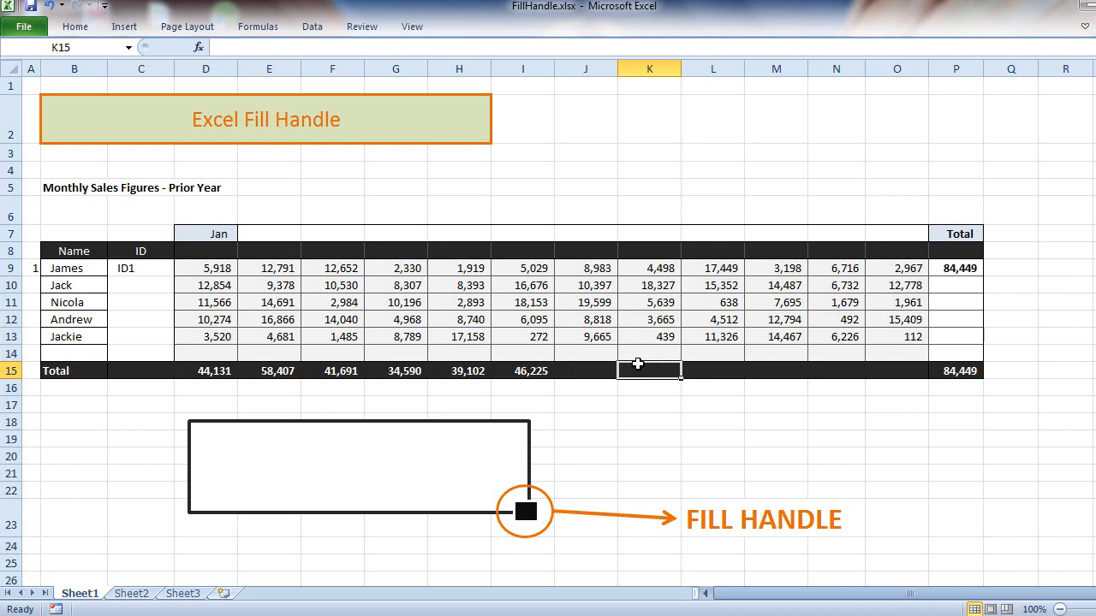
pyautogui.click(893, 368)
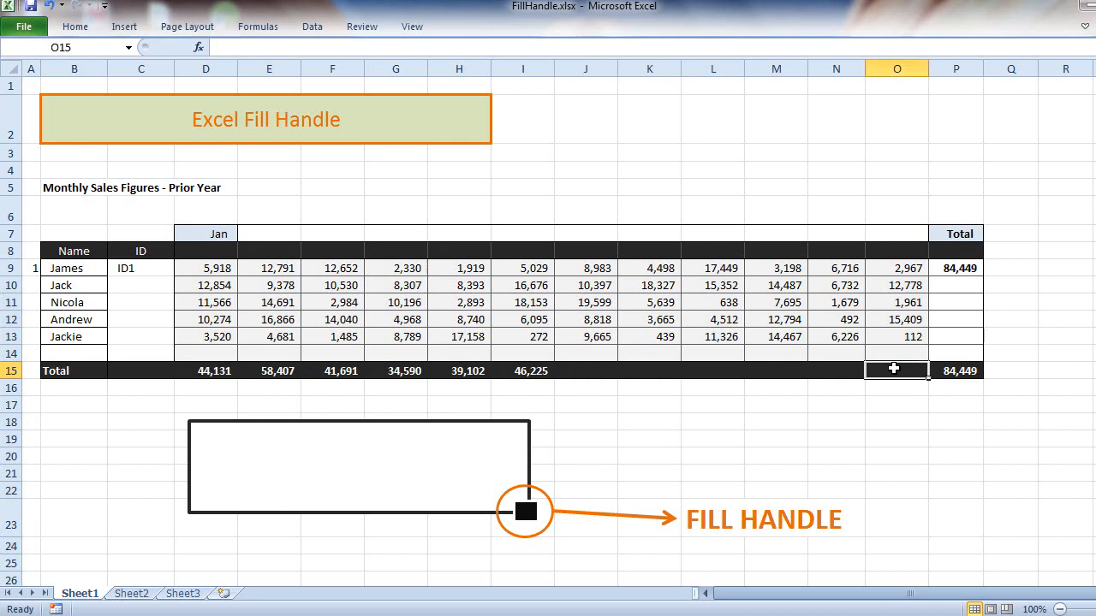
pyautogui.click(540, 371)
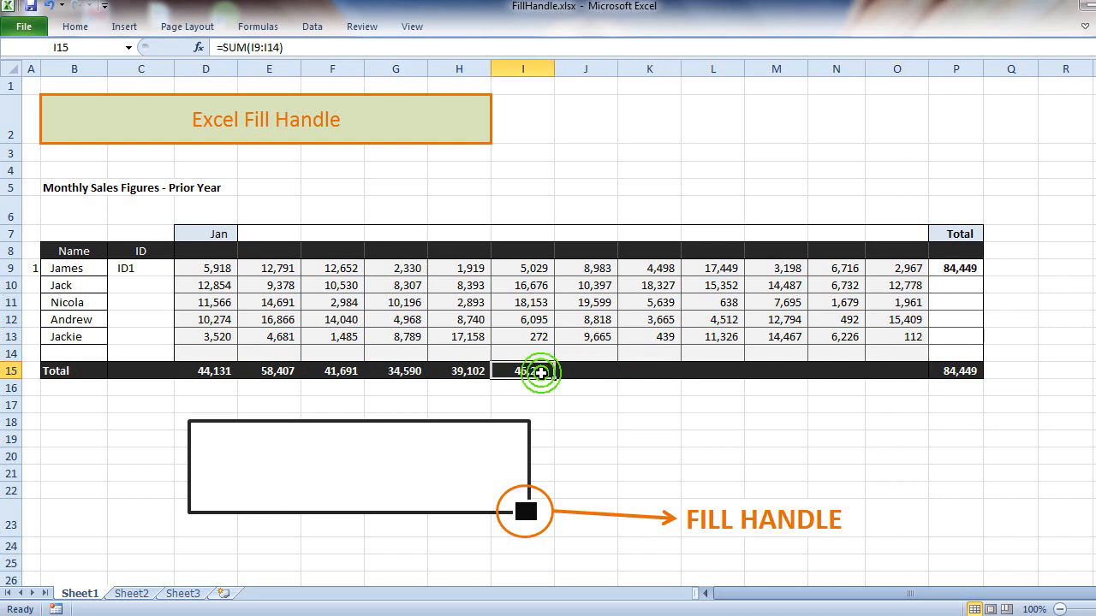
pyautogui.click(576, 371)
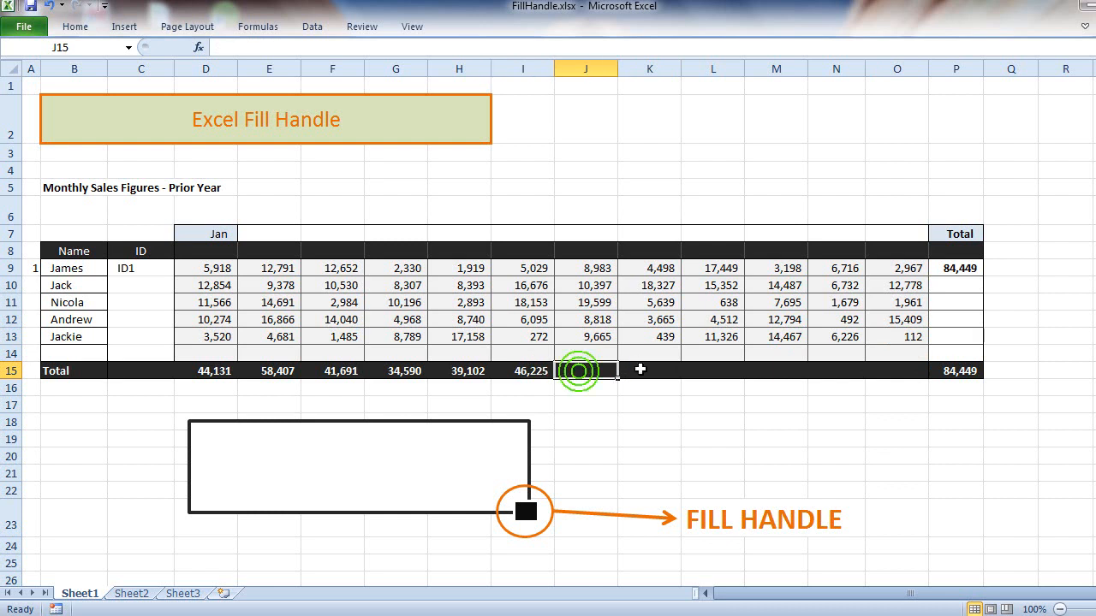
pyautogui.click(644, 369)
pyautogui.click(716, 369)
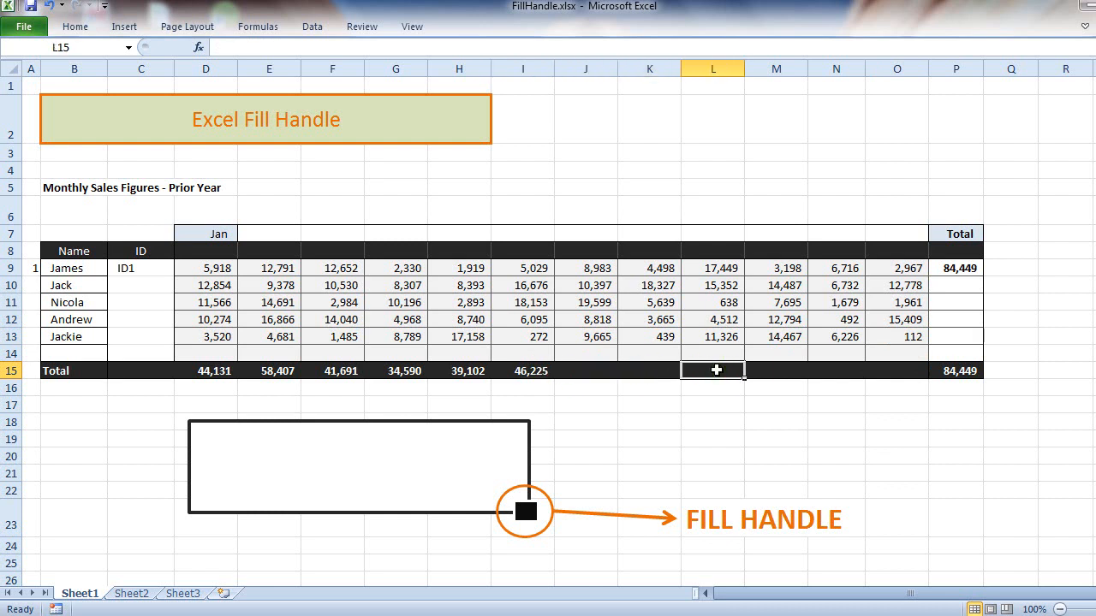
pyautogui.click(777, 370)
pyautogui.click(837, 367)
pyautogui.click(886, 364)
# Copy the SUM formula in I15 across the Total row to O15 with the fill handle.
pyautogui.click(523, 368)
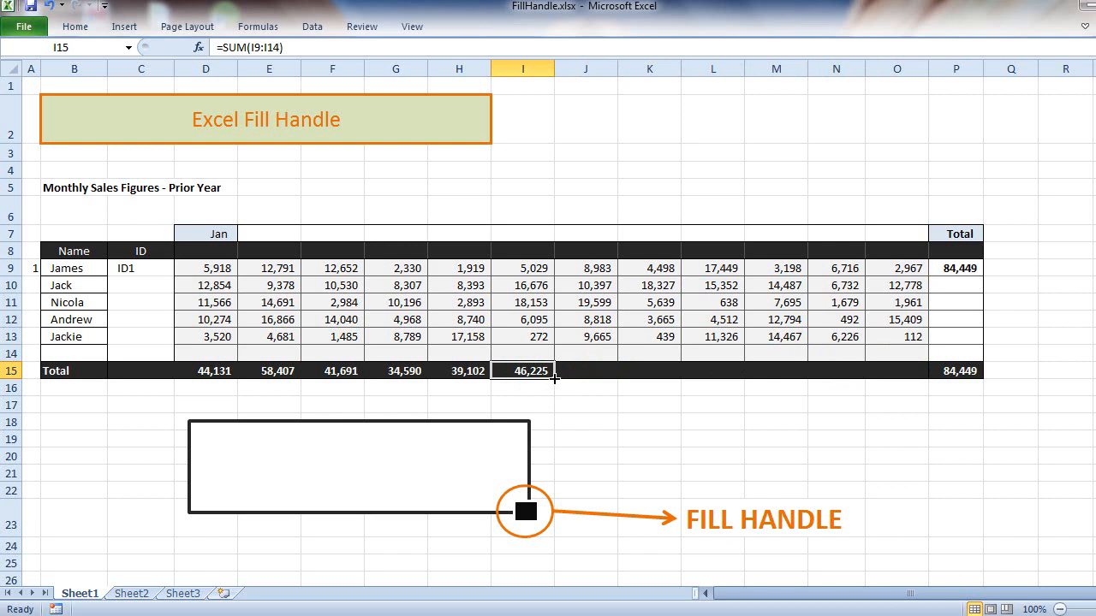
pyautogui.moveTo(555, 378); pyautogui.dragTo(893, 372)
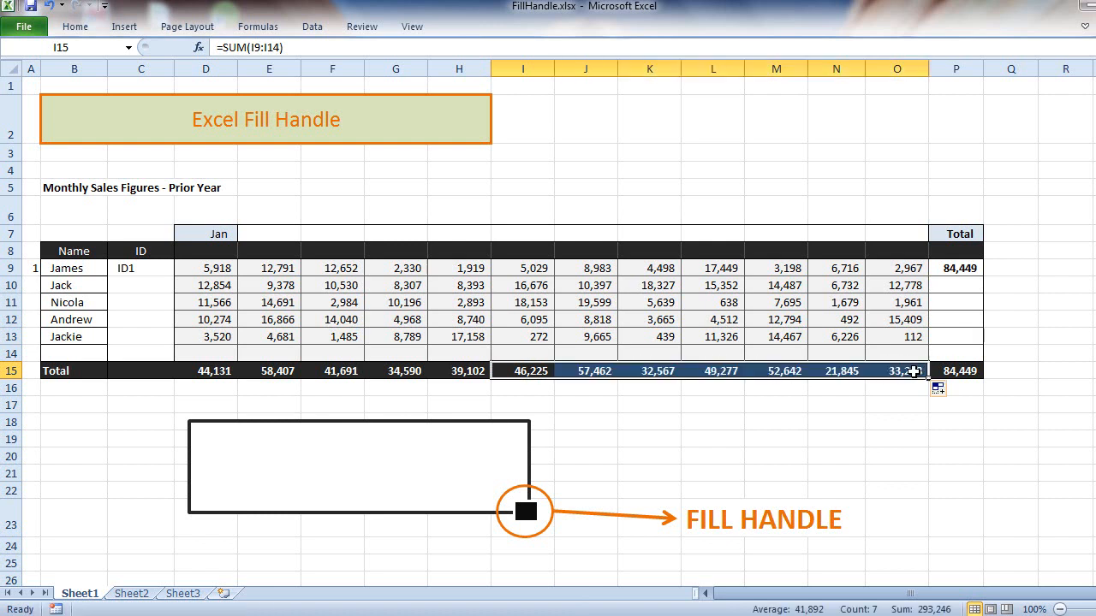
pyautogui.click(565, 402)
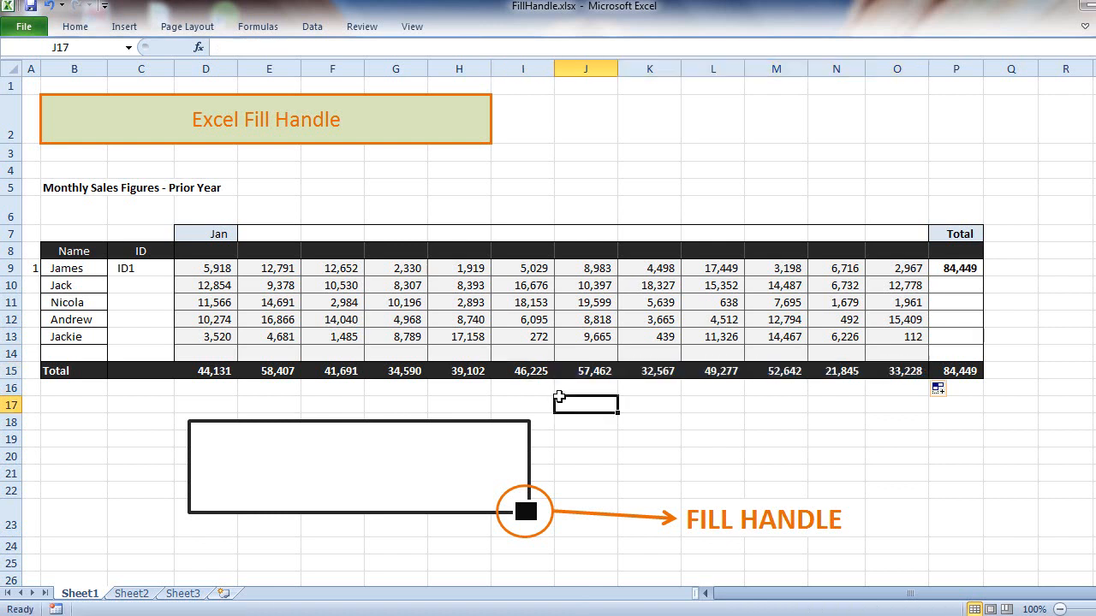
# Check the copied SUM formulas in the Total row cells J15 through O15.
pyautogui.click(527, 370)
pyautogui.click(572, 368)
pyautogui.doubleClick(572, 368)
pyautogui.press('Escape')
pyautogui.press('Right')
pyautogui.press('F2')
pyautogui.press('Escape')
pyautogui.press('Right')
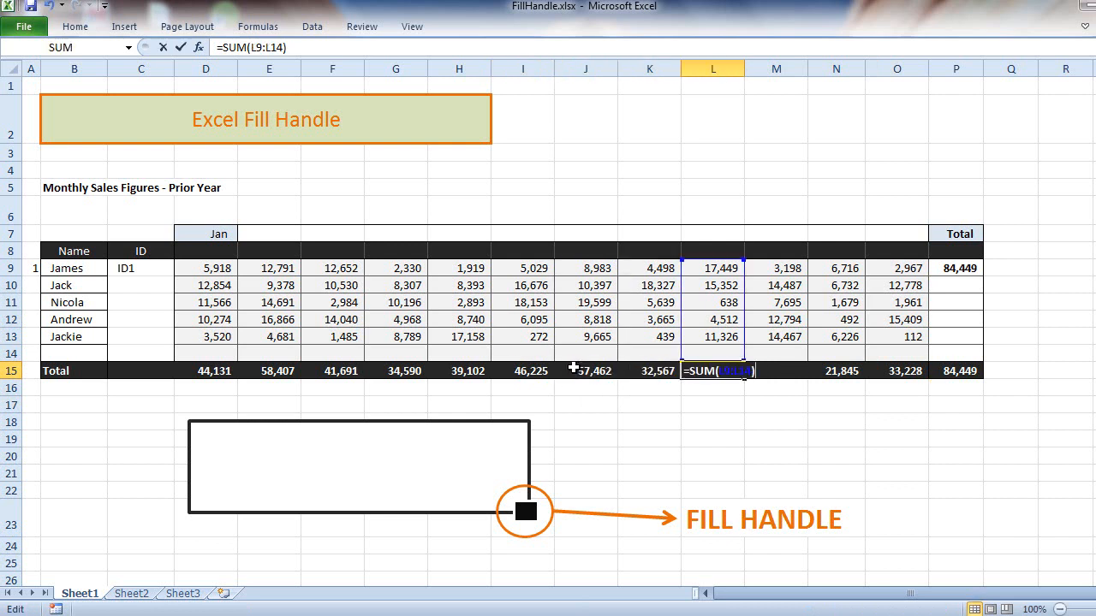
pyautogui.press('Right')
pyautogui.press('F2')
pyautogui.press('Escape')
pyautogui.press('Right')
pyautogui.press('Right')
pyautogui.press('F2')
pyautogui.press('Escape')
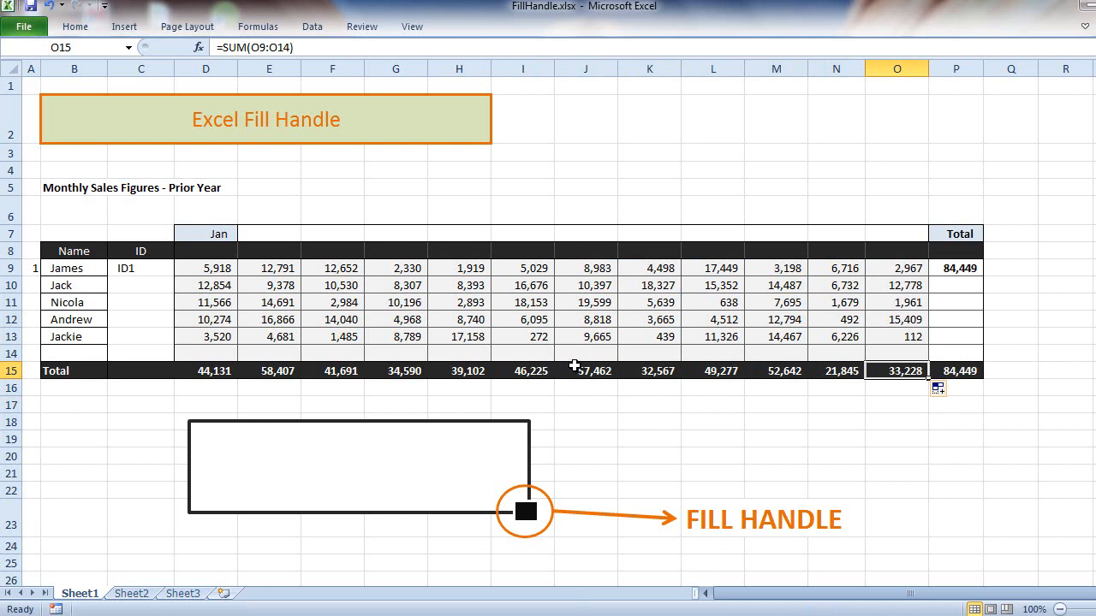
# Fill the row total formula in P9 down to P13 and check the copied formulas.
pyautogui.click(978, 267)
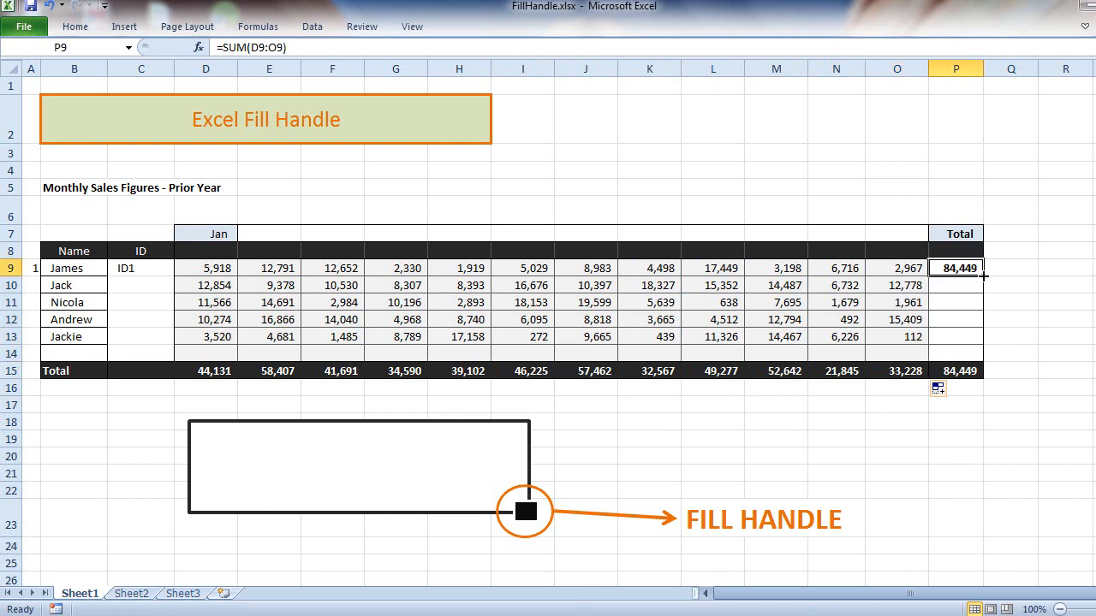
pyautogui.moveTo(983, 276); pyautogui.dragTo(974, 342)
pyautogui.doubleClick(973, 335)
pyautogui.hotkey('shift', 'Return')
pyautogui.press('F2')
pyautogui.hotkey('shift', 'Return')
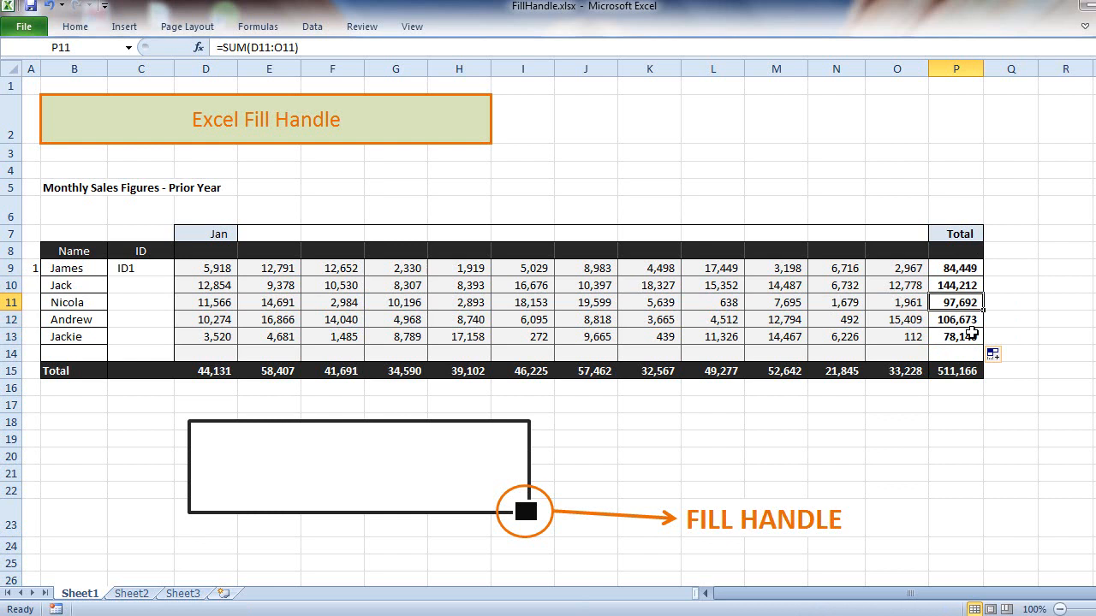
# Fill the month headers across row 7 from Jan in D7 through Dec in O7.
pyautogui.click(210, 236)
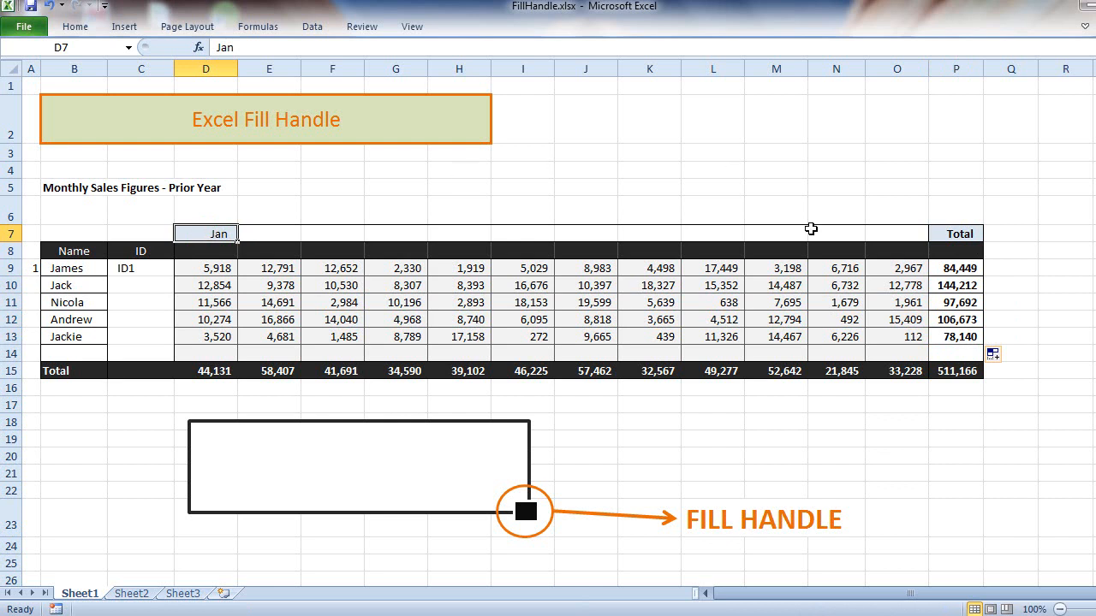
pyautogui.click(907, 232)
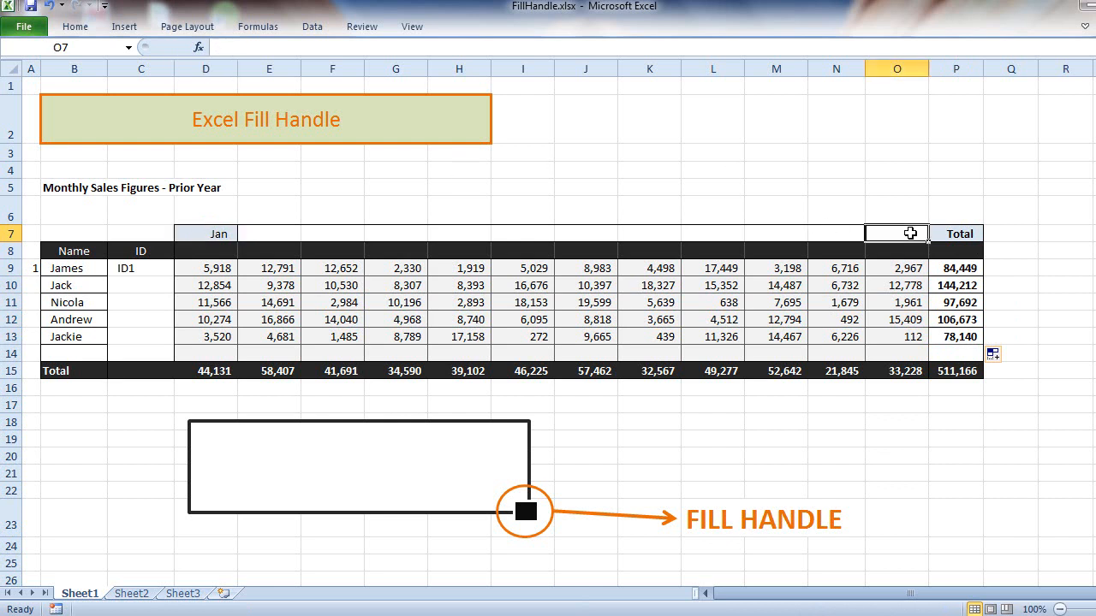
pyautogui.click(210, 234)
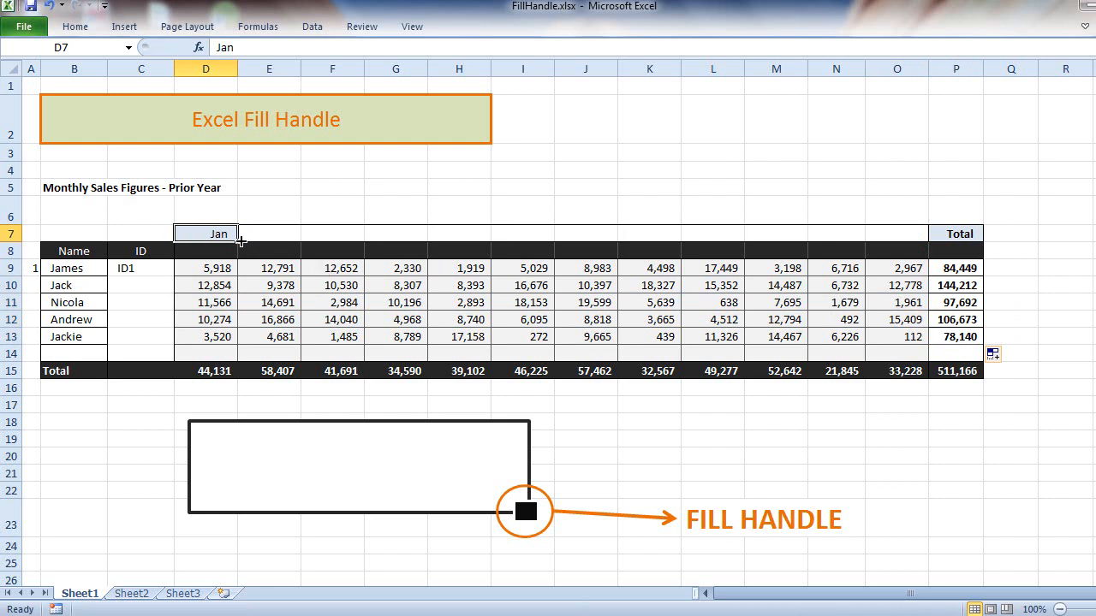
pyautogui.moveTo(241, 244); pyautogui.dragTo(293, 241)
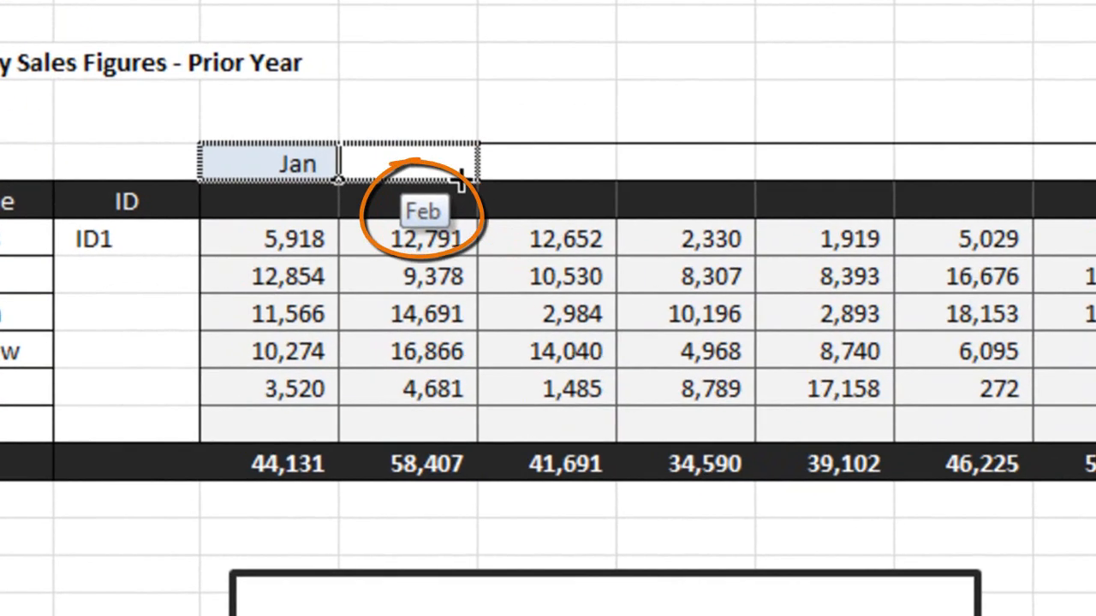
pyautogui.moveTo(459, 177); pyautogui.dragTo(669, 171)
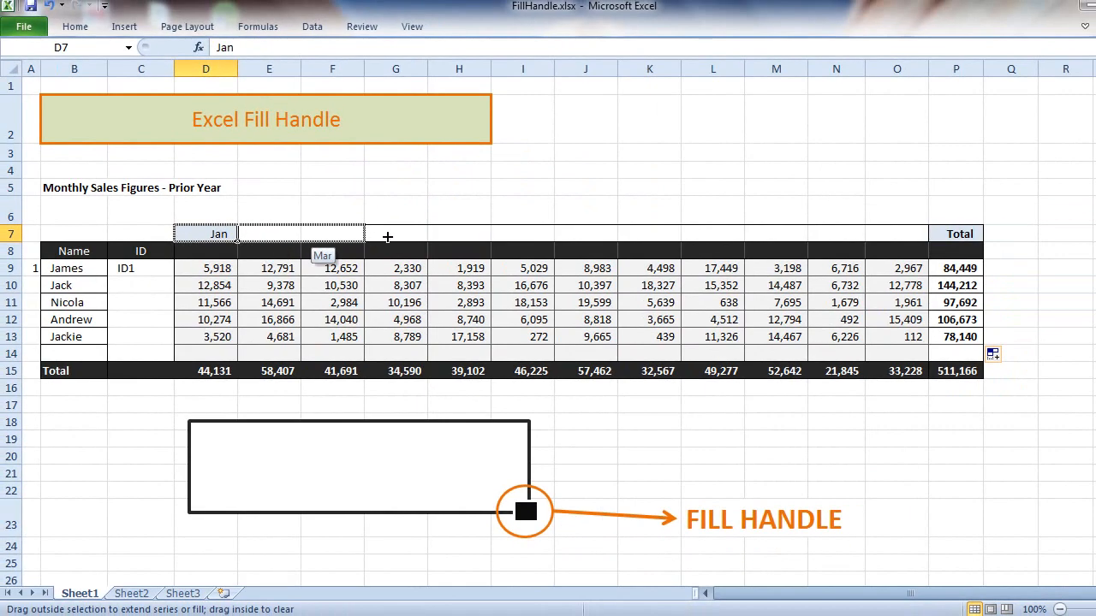
pyautogui.moveTo(387, 236); pyautogui.dragTo(539, 233)
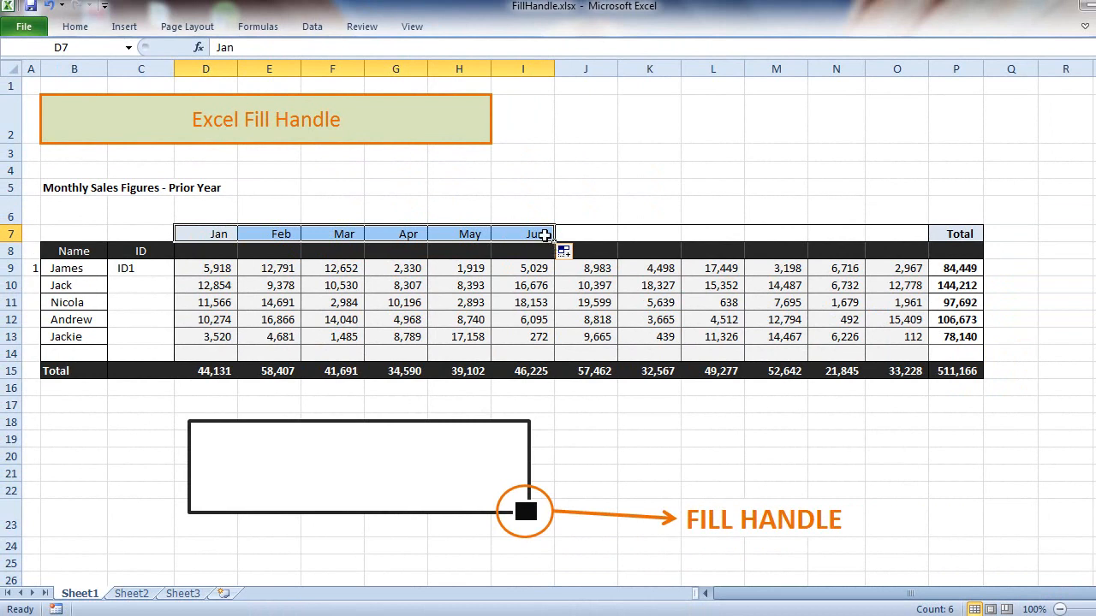
pyautogui.moveTo(553, 242); pyautogui.dragTo(910, 234)
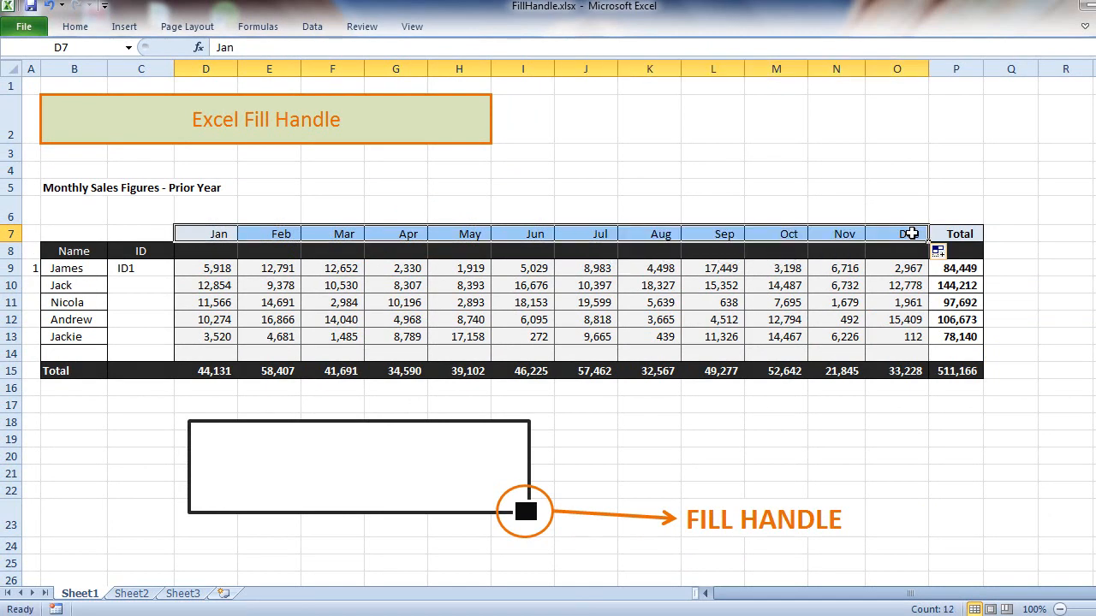
pyautogui.click(938, 164)
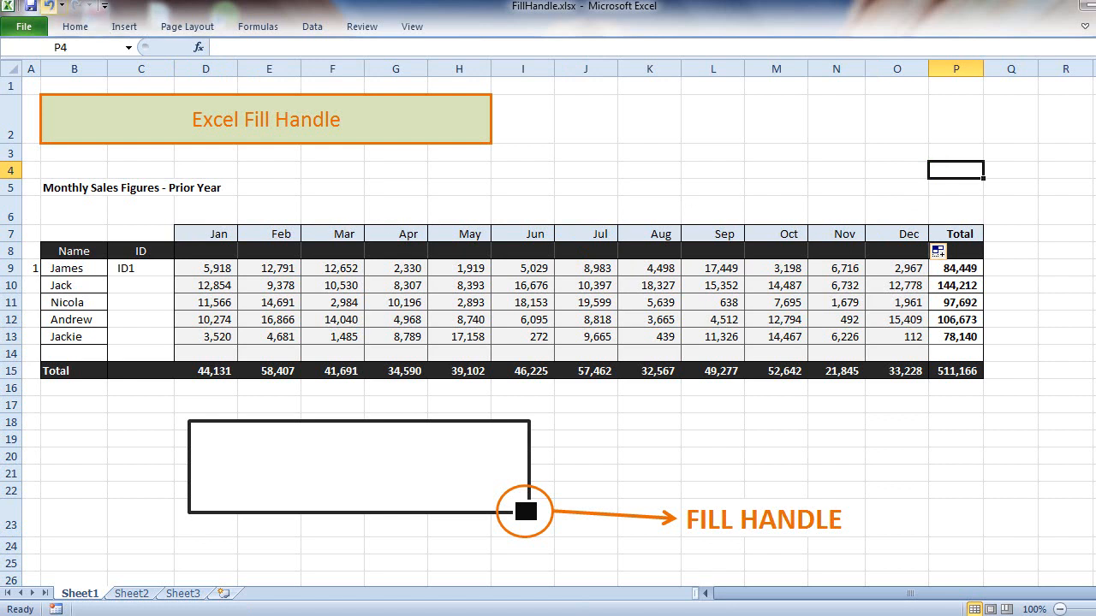
# Undo both month-header fills, then redo them.
pyautogui.click(49, 5)
pyautogui.click(48, 5)
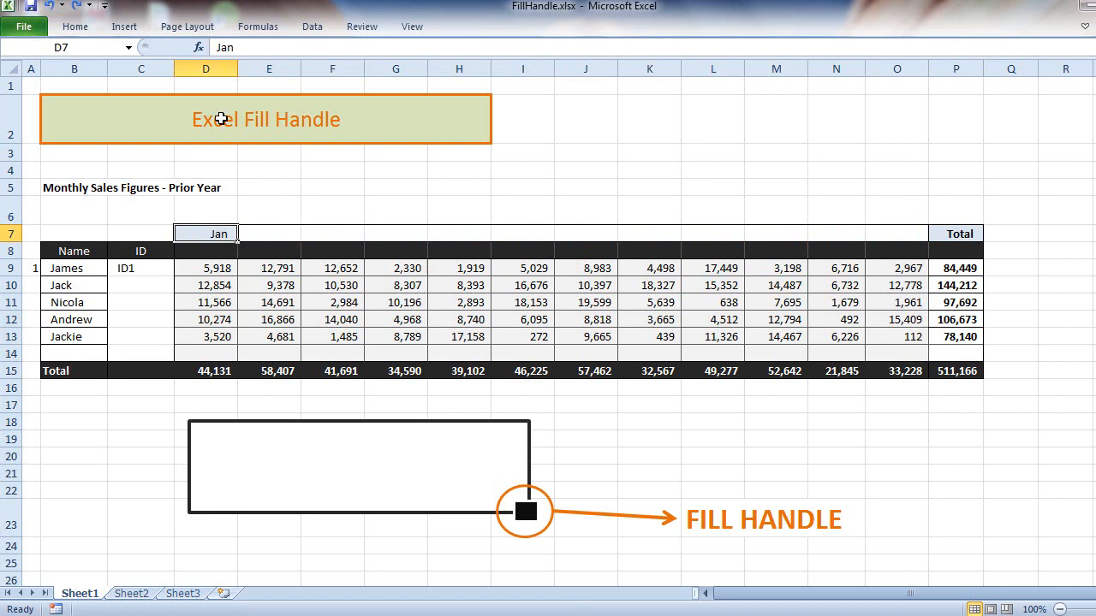
pyautogui.click(75, 6)
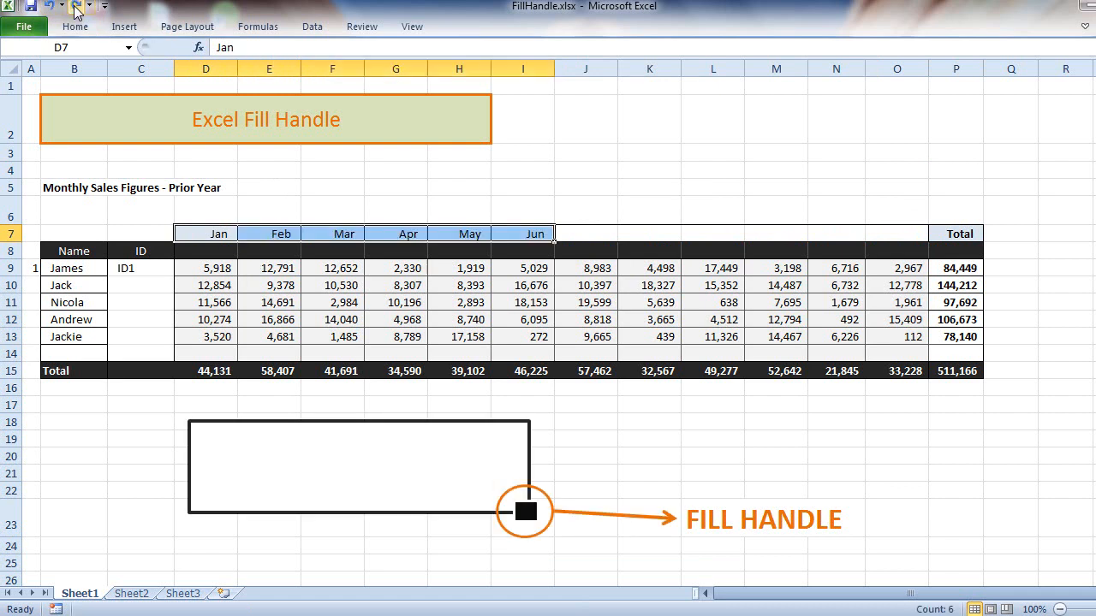
pyautogui.click(75, 6)
pyautogui.click(302, 184)
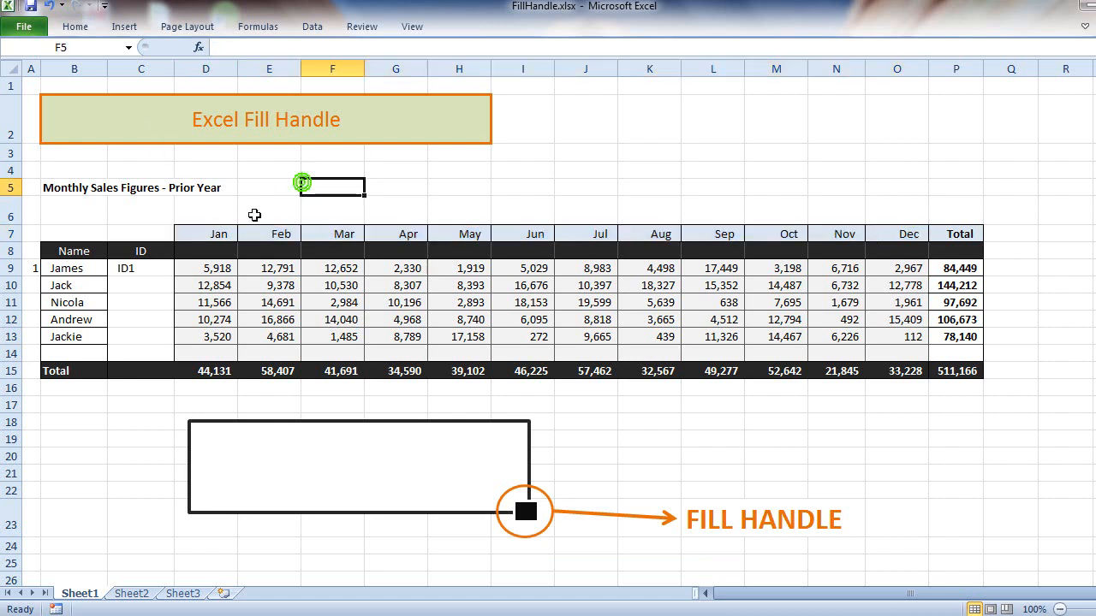
# Fill the IDs down column C from ID1 in C9 to ID5 in C13.
pyautogui.click(223, 231)
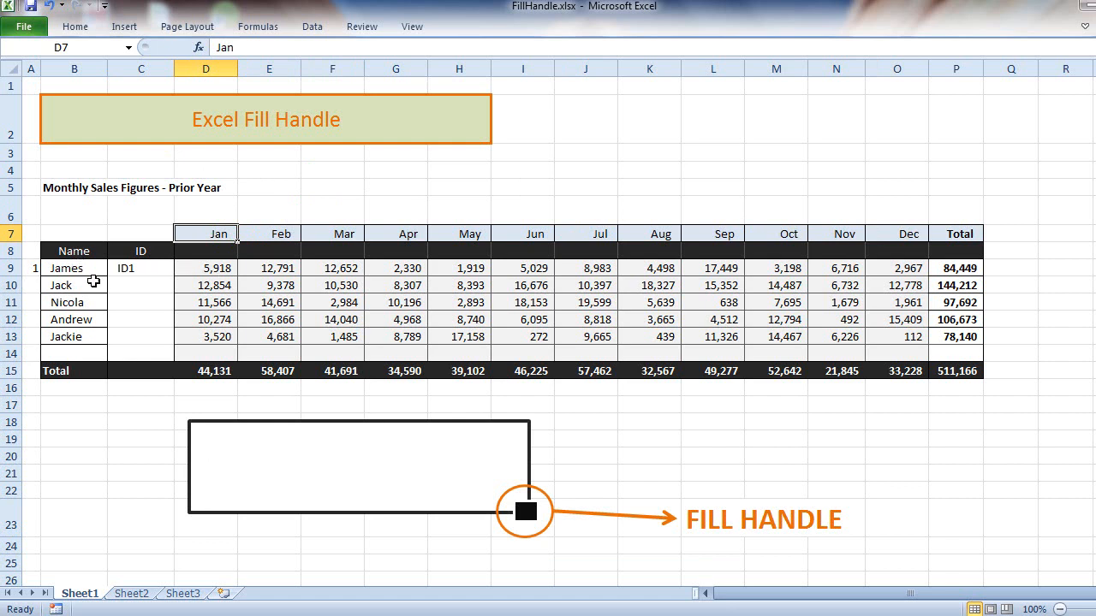
pyautogui.click(162, 267)
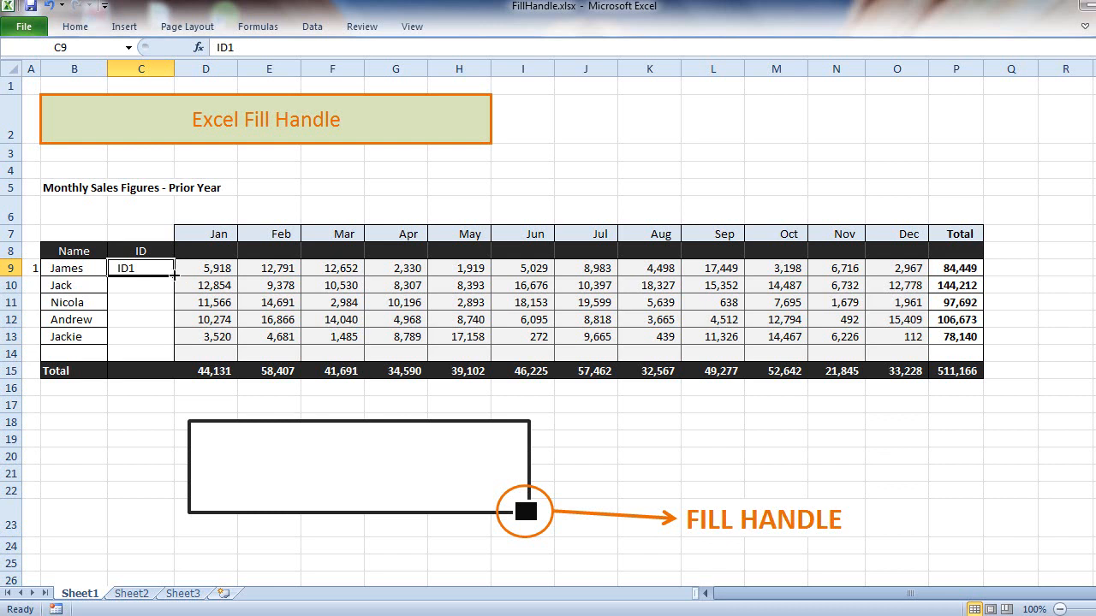
pyautogui.moveTo(173, 275); pyautogui.dragTo(167, 343)
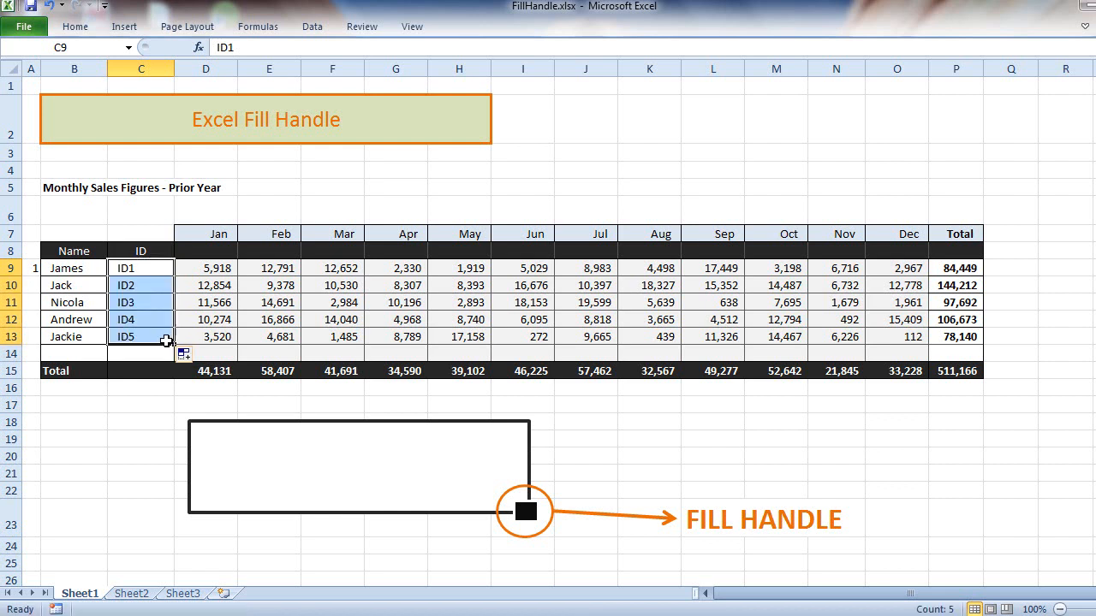
pyautogui.click(162, 286)
pyautogui.click(159, 302)
pyautogui.click(159, 319)
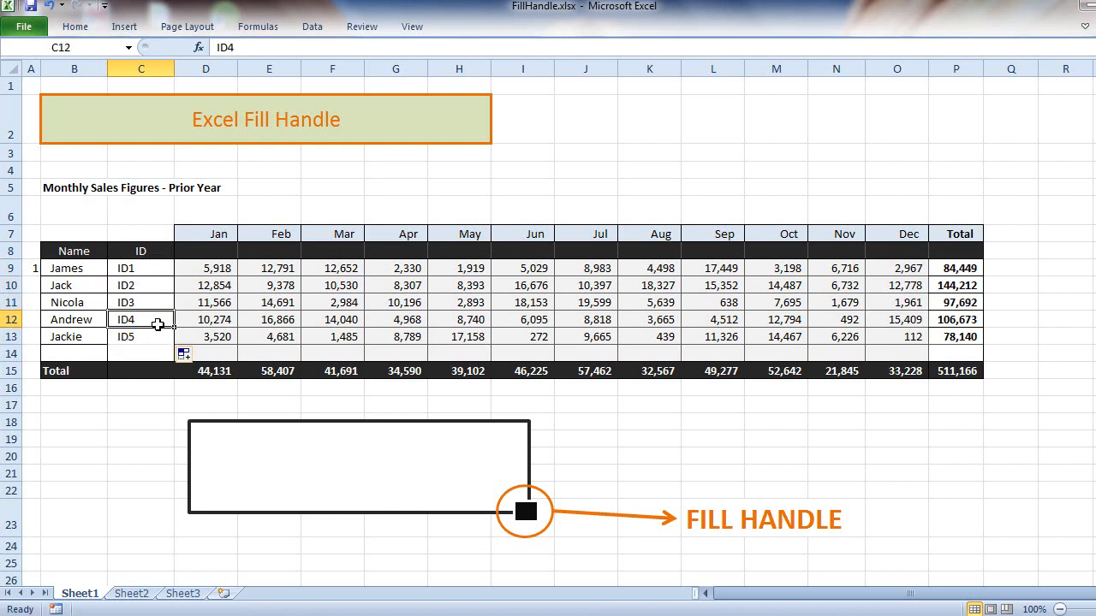
pyautogui.click(157, 337)
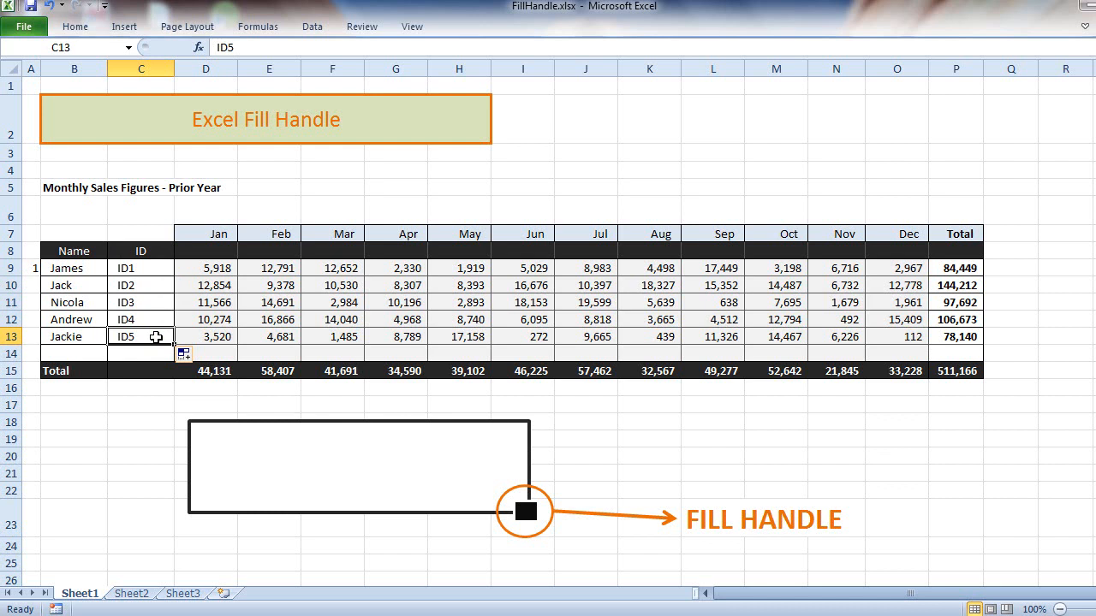
# Copy the 1 in A9 down column A to A13.
pyautogui.click(161, 266)
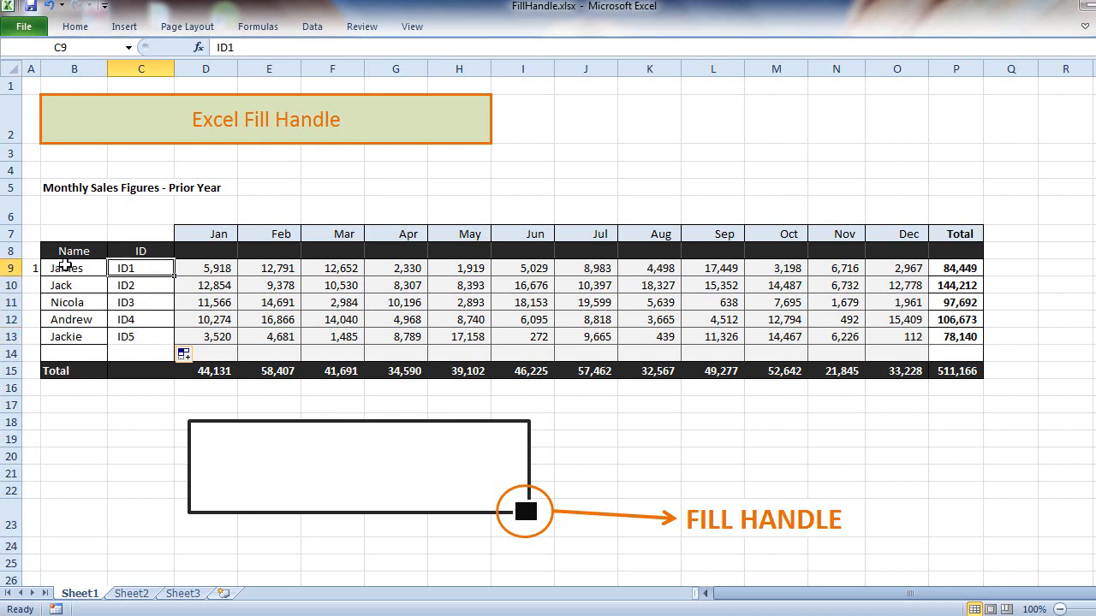
pyautogui.click(34, 269)
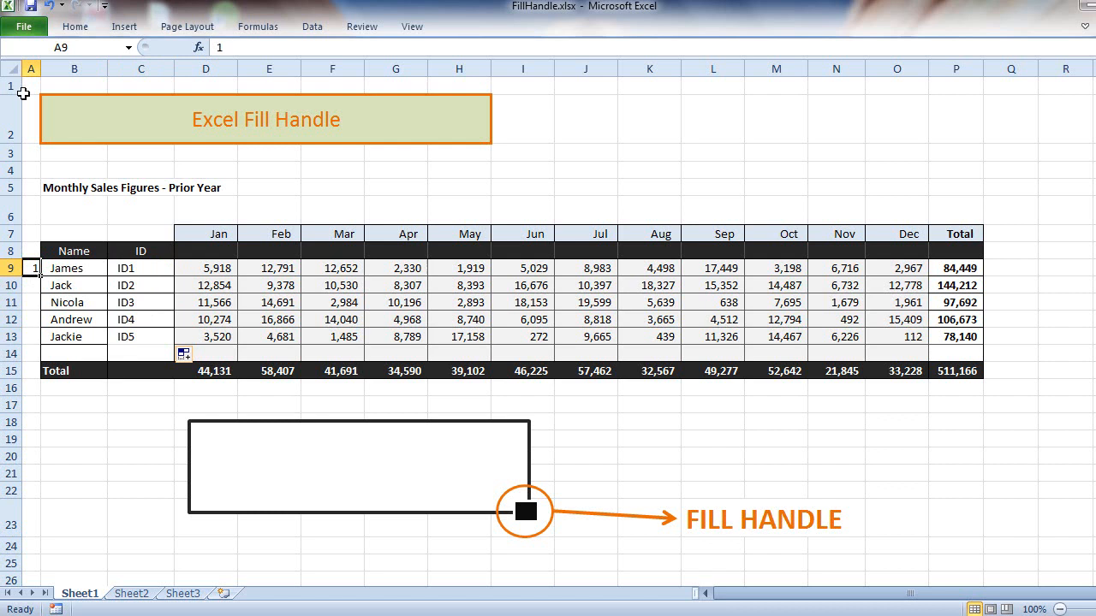
pyautogui.click(30, 68)
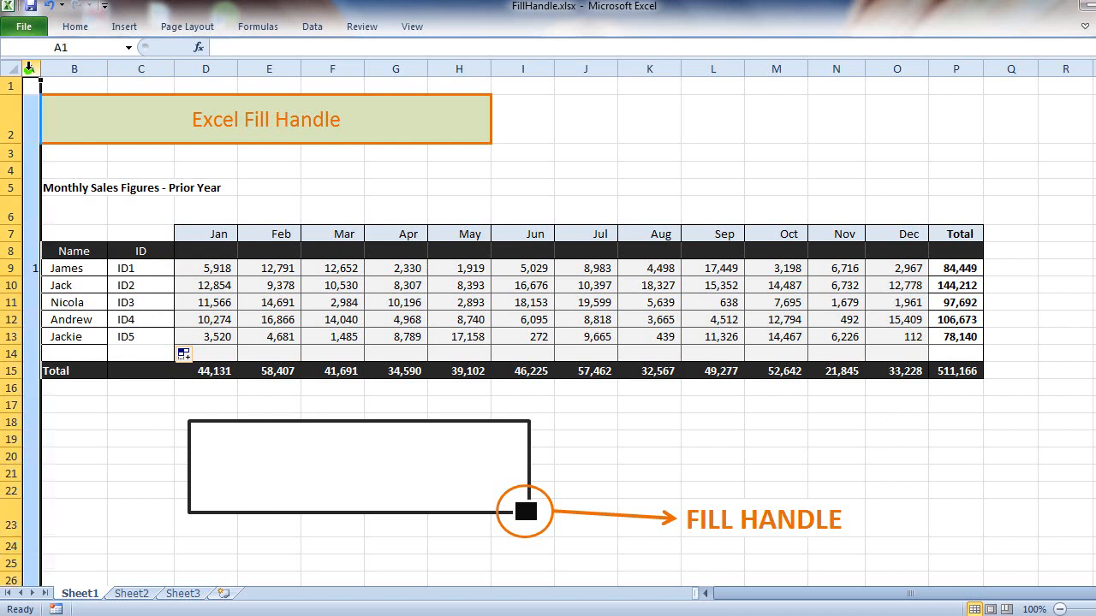
pyautogui.click(35, 267)
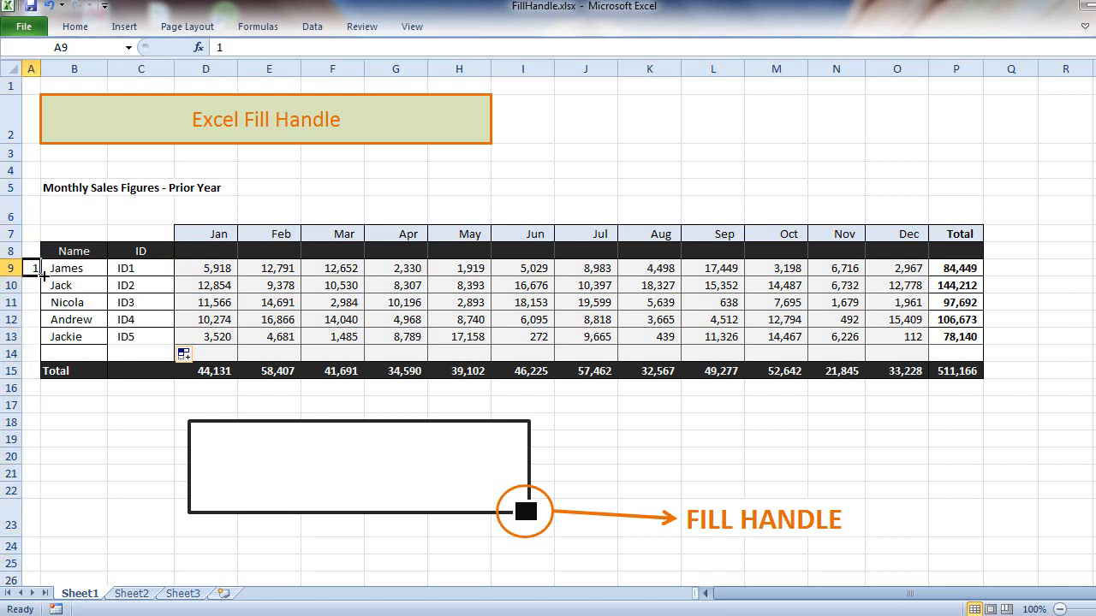
pyautogui.moveTo(40, 276); pyautogui.dragTo(35, 342)
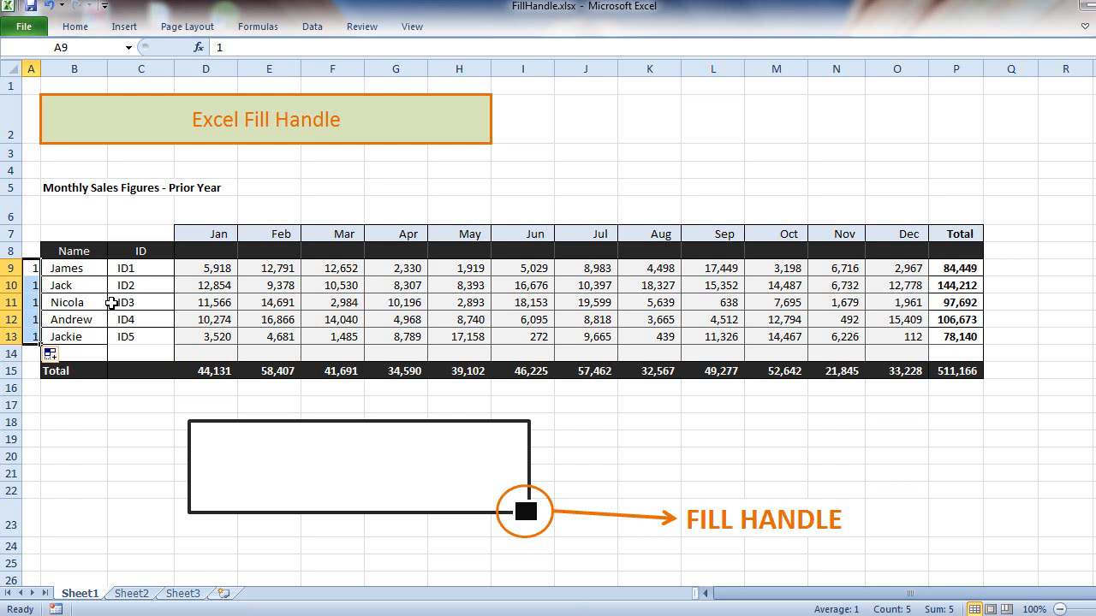
# Enter 2 in A10 and fill the 1, 2 number series down column A to A13.
pyautogui.click(34, 283)
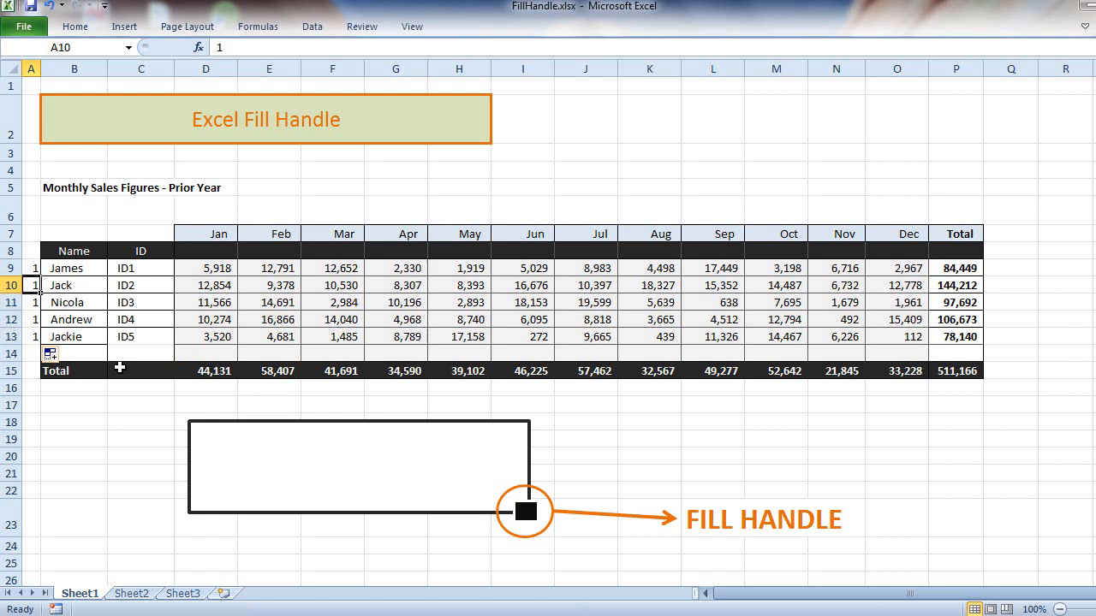
pyautogui.write('2')
pyautogui.press('Return')
pyautogui.moveTo(34, 268); pyautogui.dragTo(33, 283)
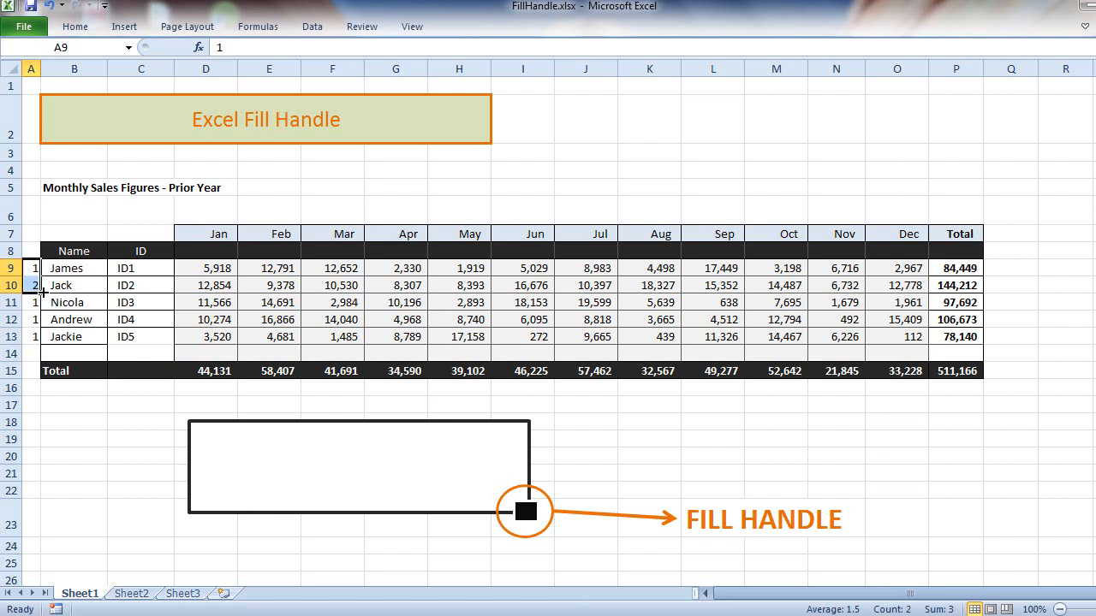
pyautogui.moveTo(41, 293); pyautogui.dragTo(35, 336)
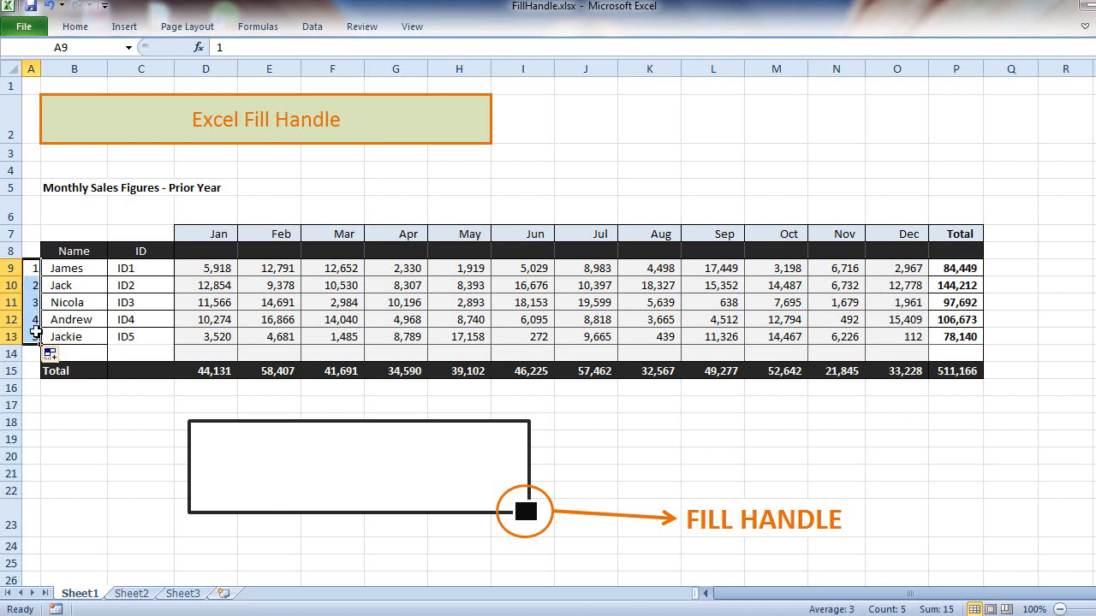
pyautogui.click(29, 333)
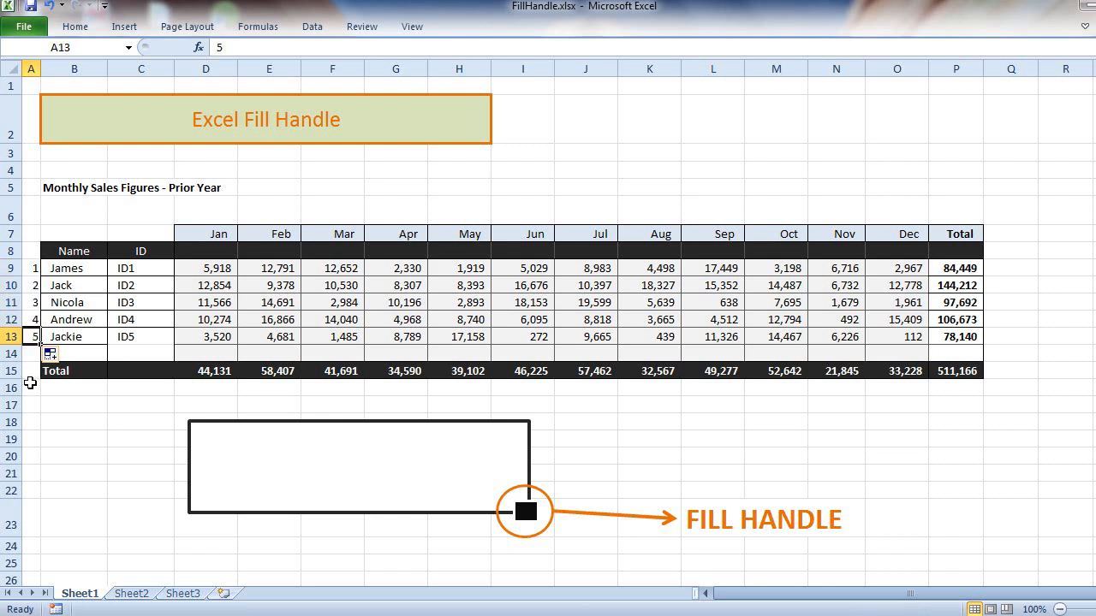